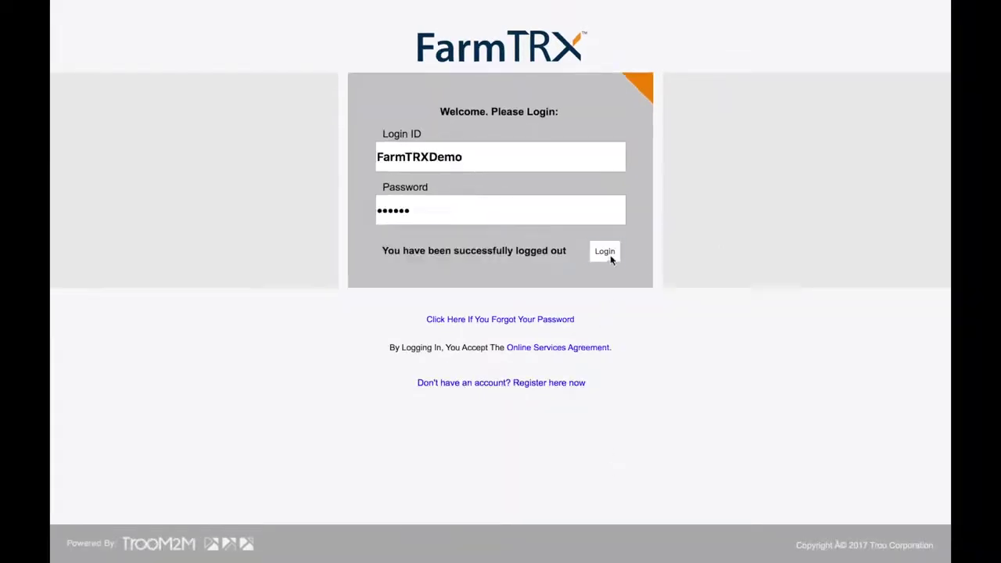
Log in to the FarmTRX demo account to reach the Maps page with the 2018 and 2019 folders
click(605, 251)
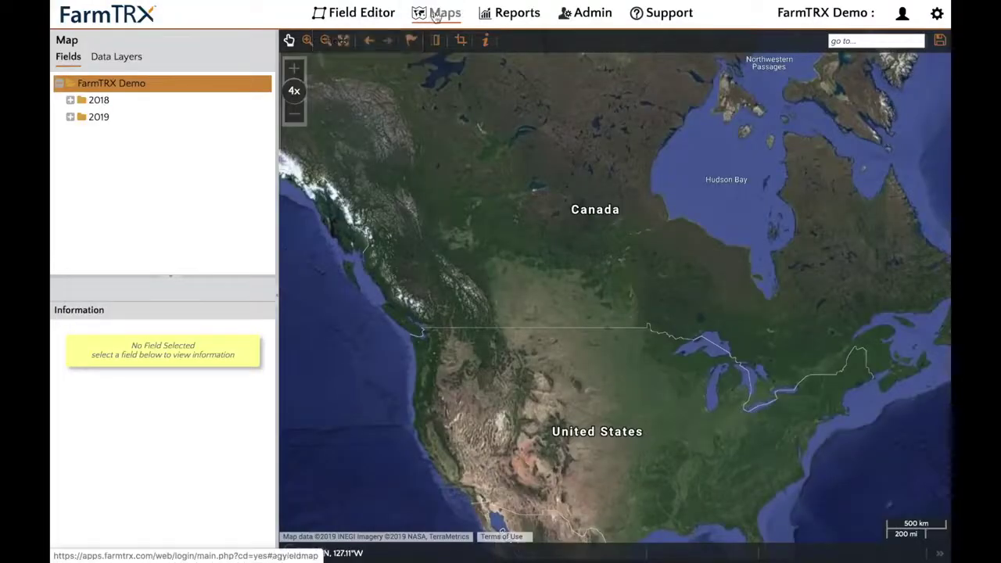
Switch to the Field Editor and zoom the satellite map in close to the target field
click(354, 14)
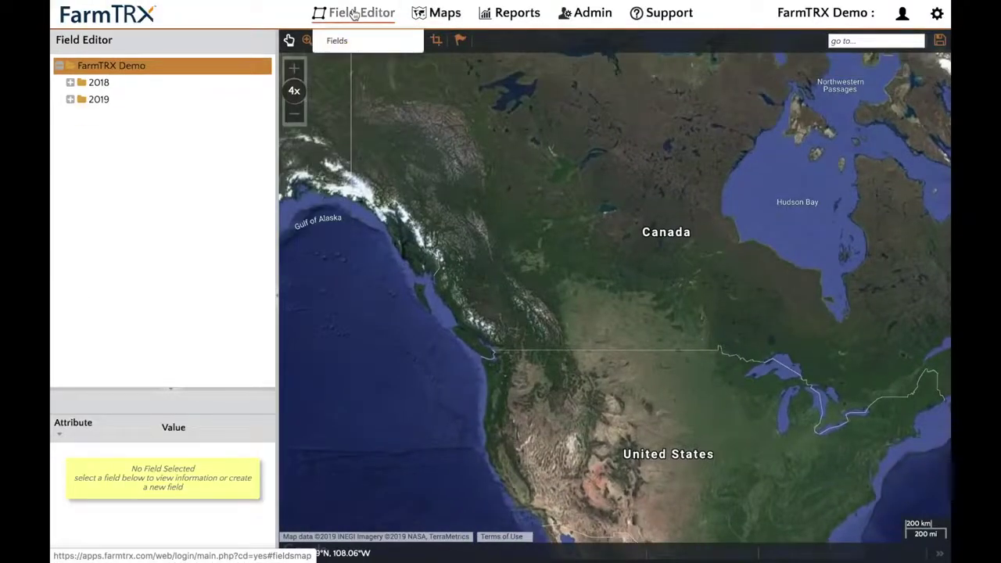
click(294, 69)
click(295, 69)
click(294, 69)
click(294, 69)
click(294, 68)
click(294, 69)
click(294, 69)
click(295, 69)
click(294, 69)
click(294, 69)
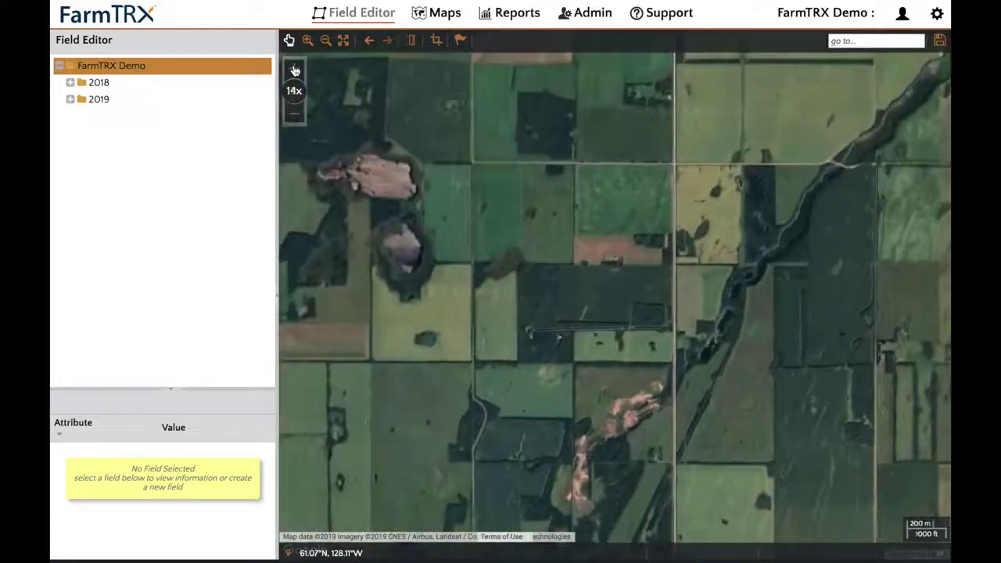
click(294, 69)
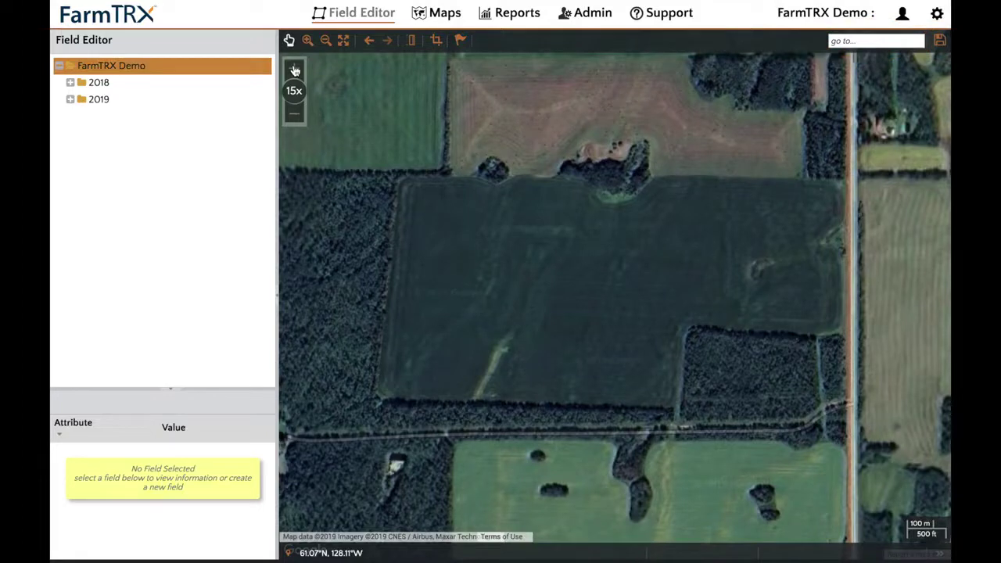
click(295, 72)
Expand the farm tree to list the ten fields in the 2018 Fall folder
click(58, 66)
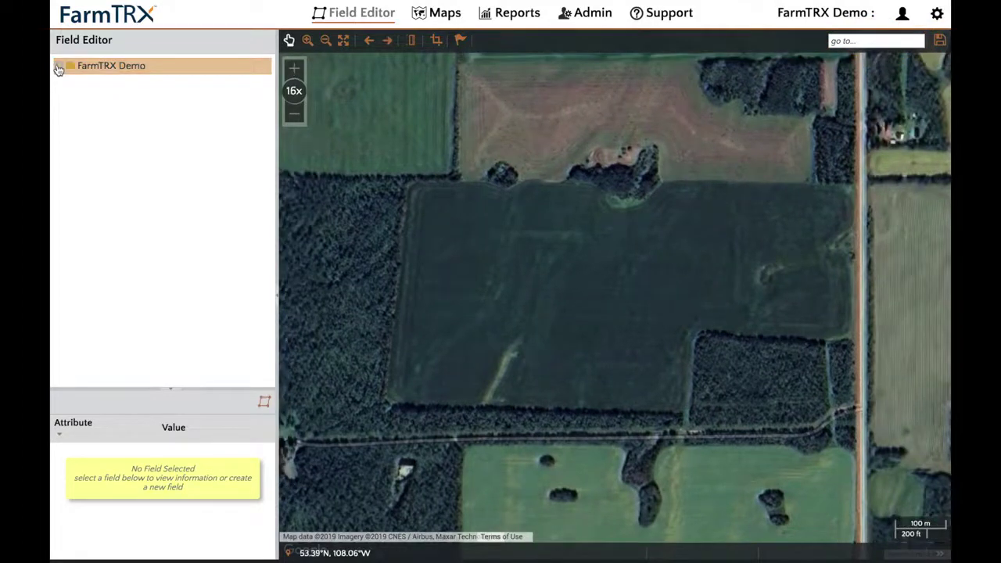
click(58, 66)
click(99, 83)
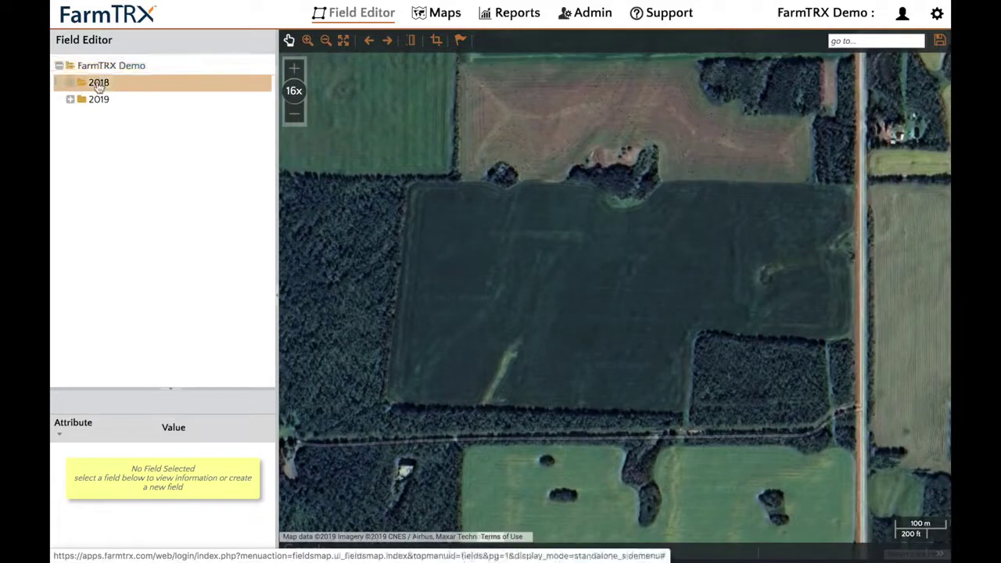
click(102, 99)
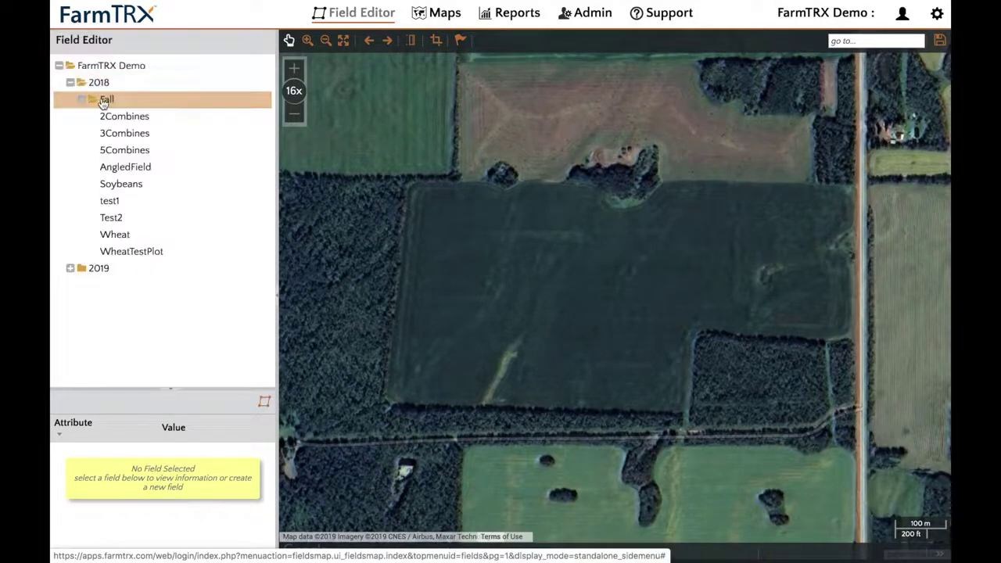
Draw a new field boundary around the dark field, tracing its notch, tree lines and wooded dip
click(265, 407)
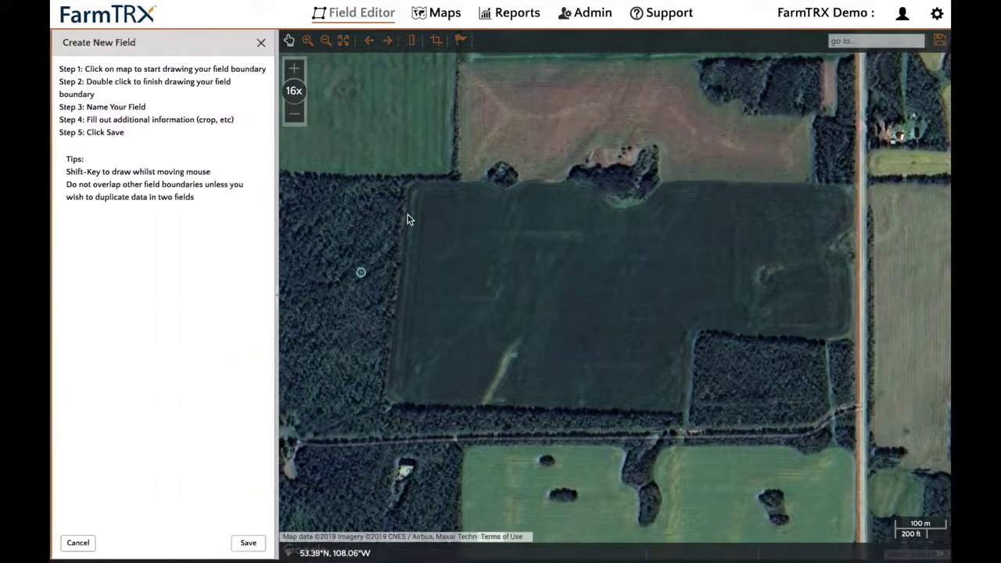
click(411, 186)
click(389, 402)
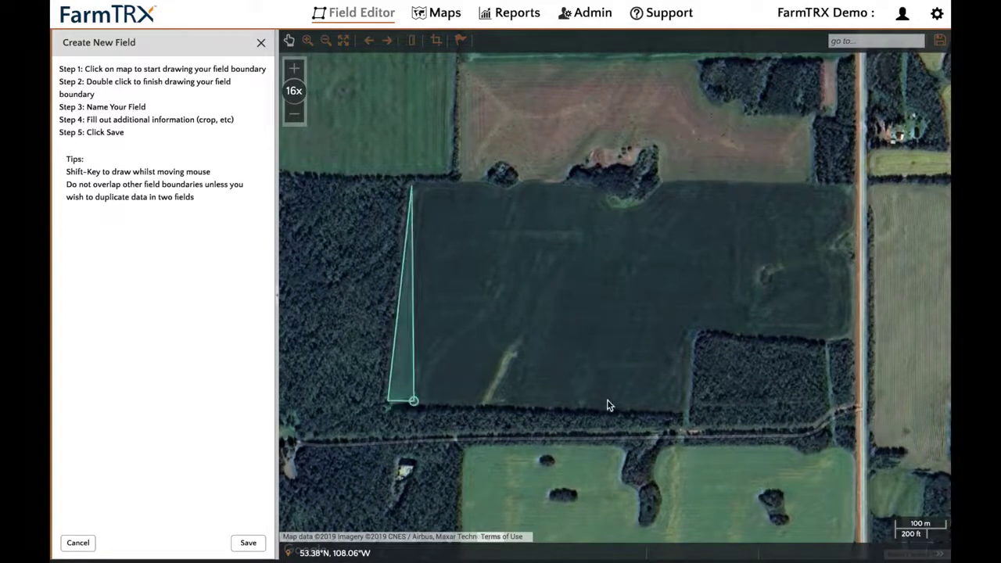
click(686, 412)
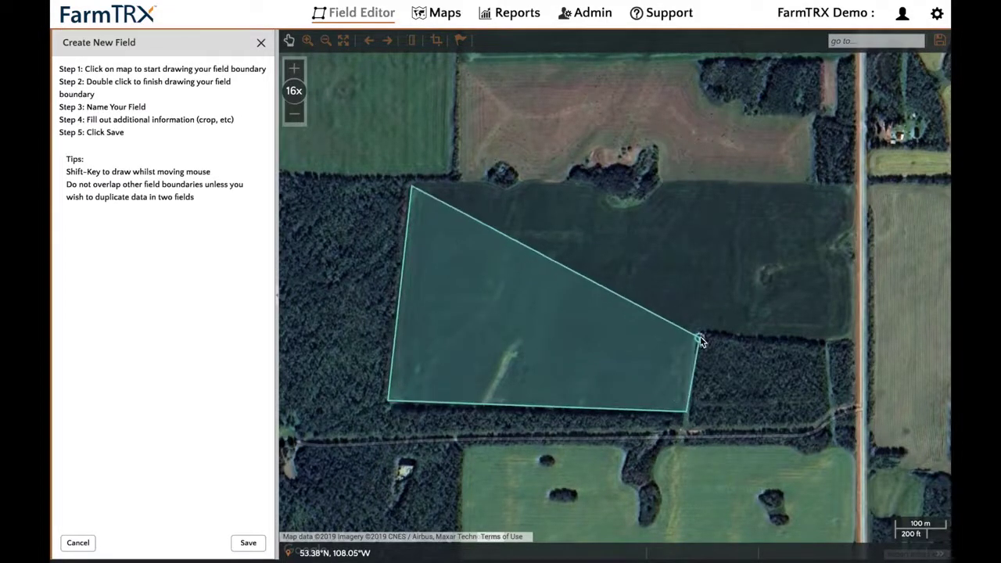
click(695, 335)
click(853, 338)
click(852, 252)
click(853, 231)
click(852, 185)
click(663, 183)
click(645, 206)
click(617, 209)
click(596, 183)
click(508, 190)
click(481, 182)
double_click(431, 187)
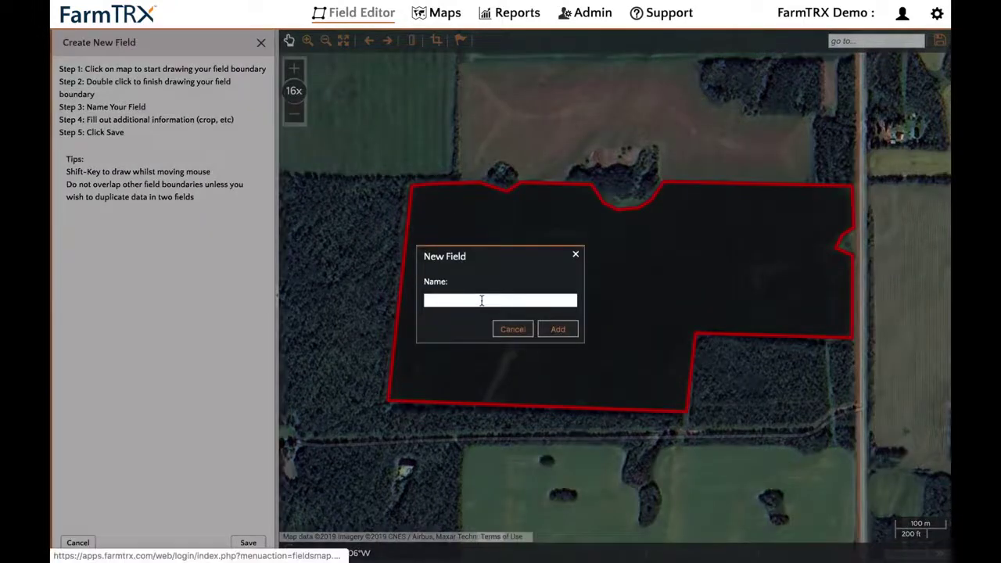
Name the new field 'FarmTRXDemo' and add it, giving 88.69 acres
click(482, 301)
text(FarmTRXDemo)
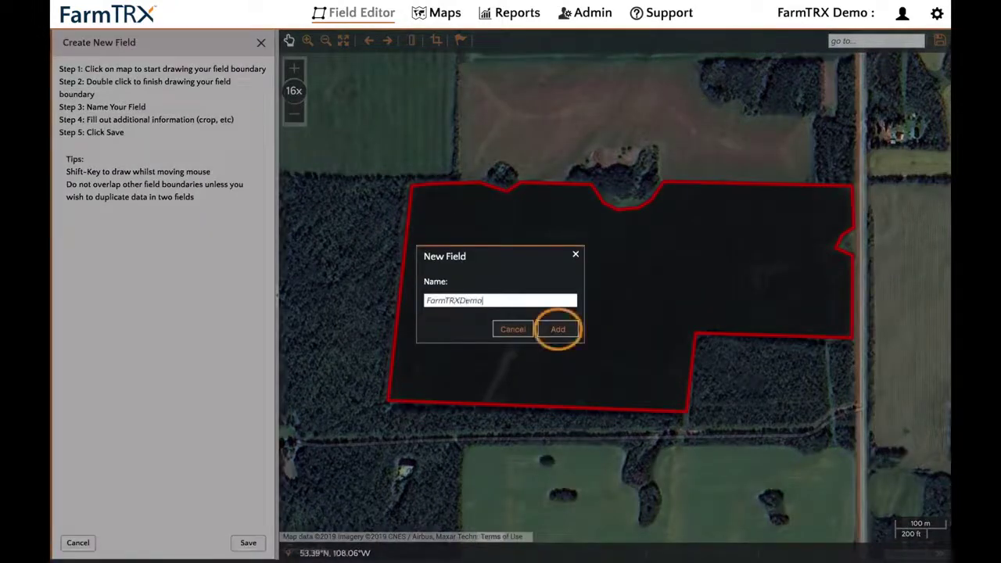
click(540, 331)
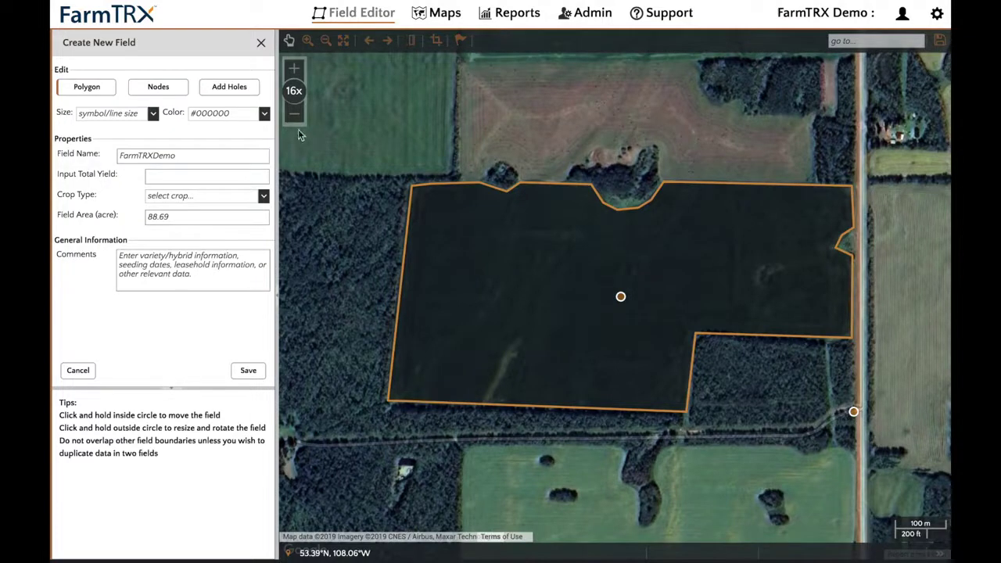
Nudge the bottom-left boundary node, then cut a narrow hole along the pale lower-left strip
click(170, 91)
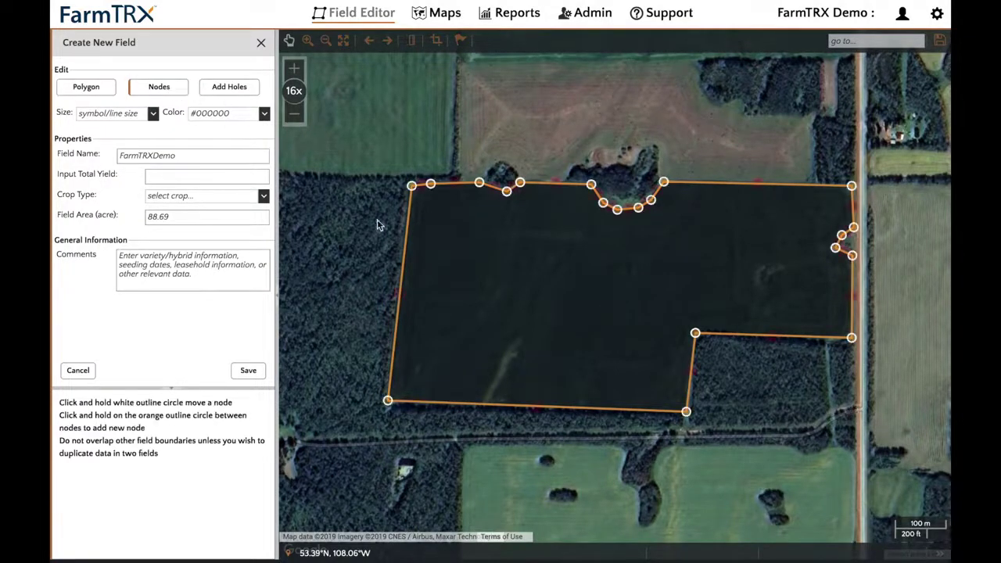
mouse_move(387, 403)
mouse_down()
mouse_move(395, 395)
mouse_move(388, 404)
mouse_up()
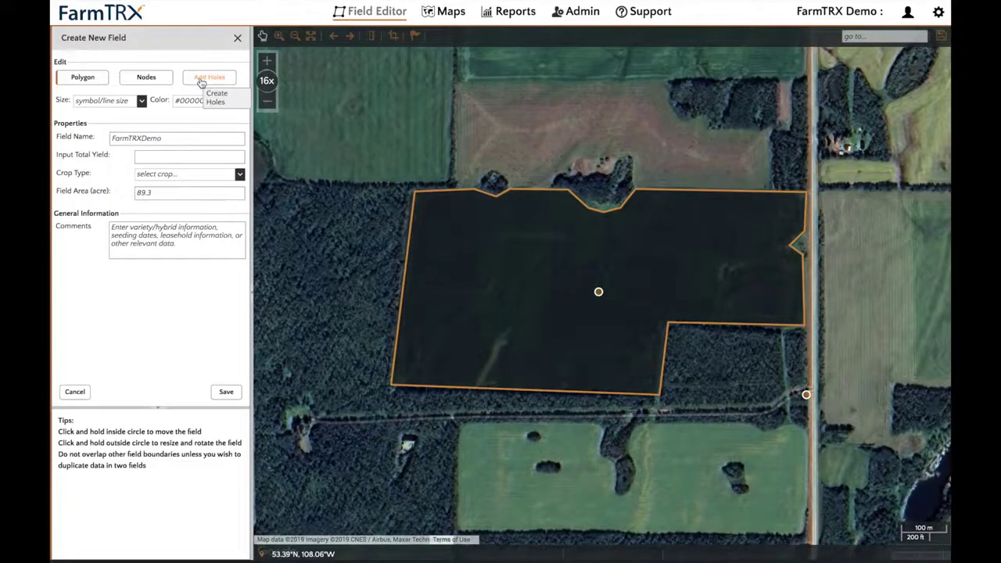
click(201, 81)
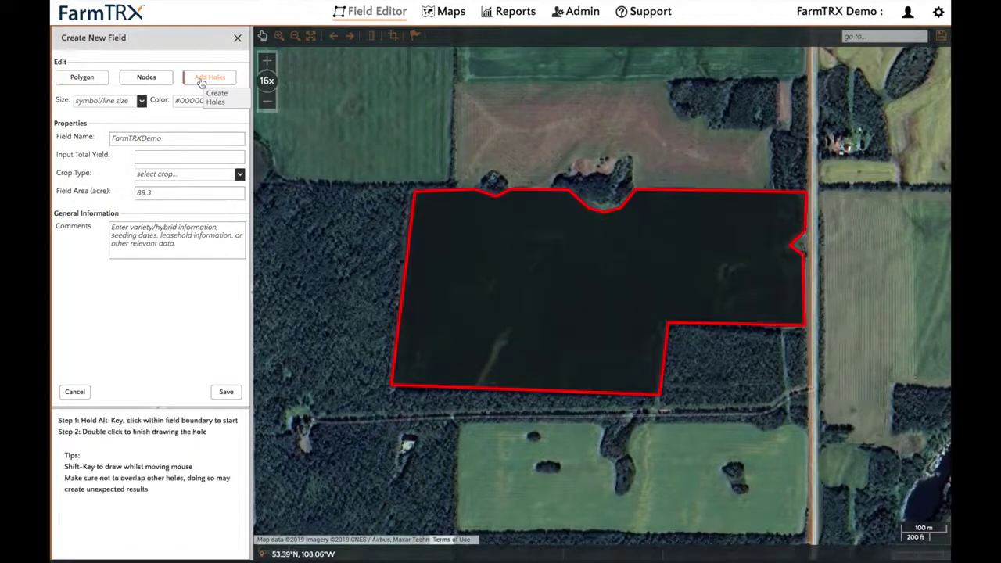
alt+click(500, 338)
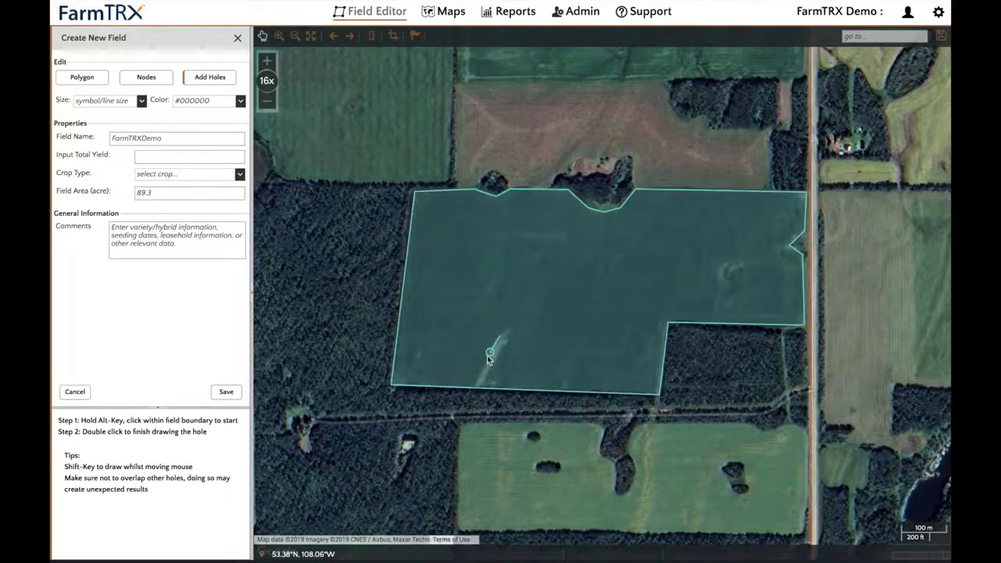
click(477, 385)
click(489, 385)
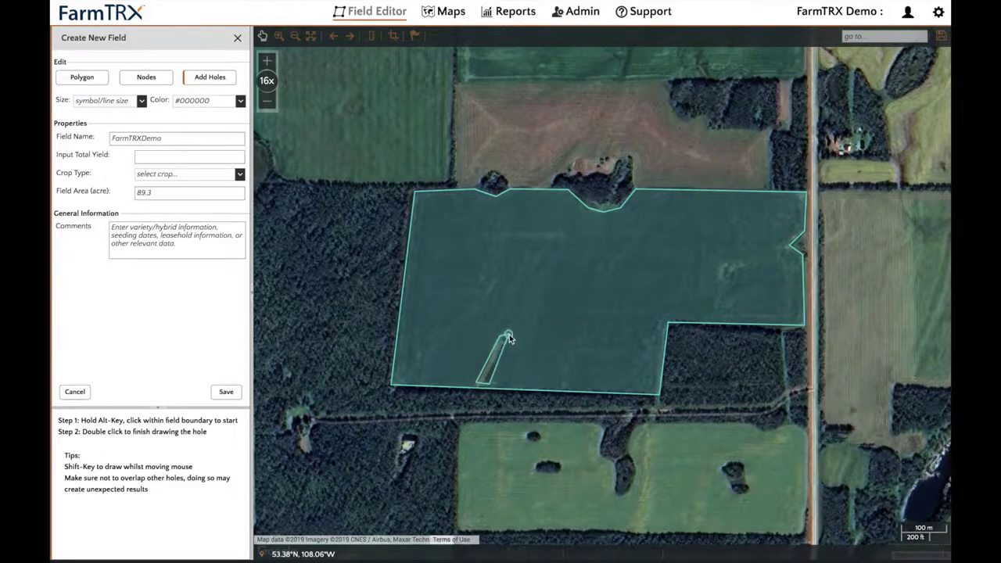
double_click(509, 338)
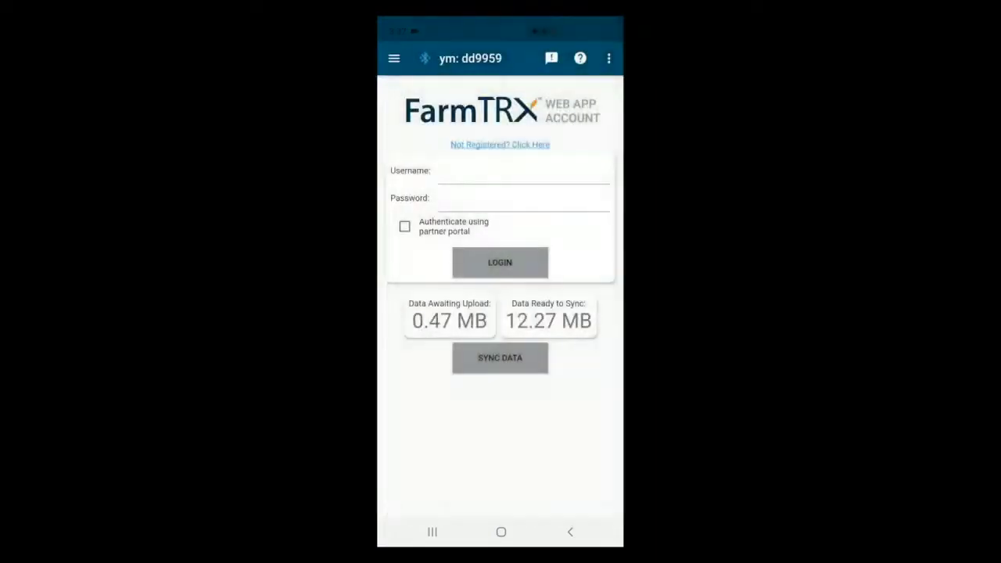
Sign in to the FarmTRX Mobile App with the web account's username and password
click(524, 176)
text(D)
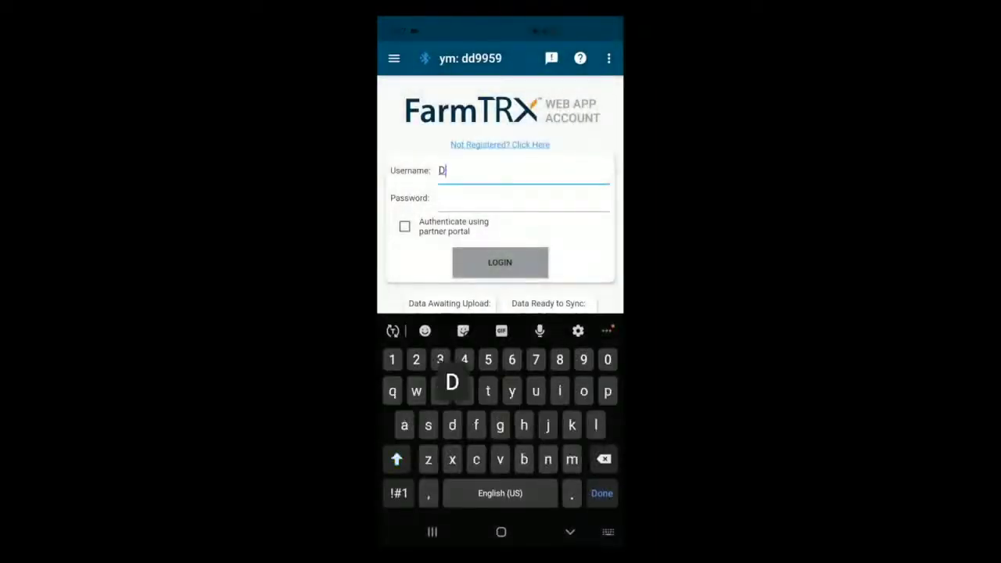
text(emoFa)
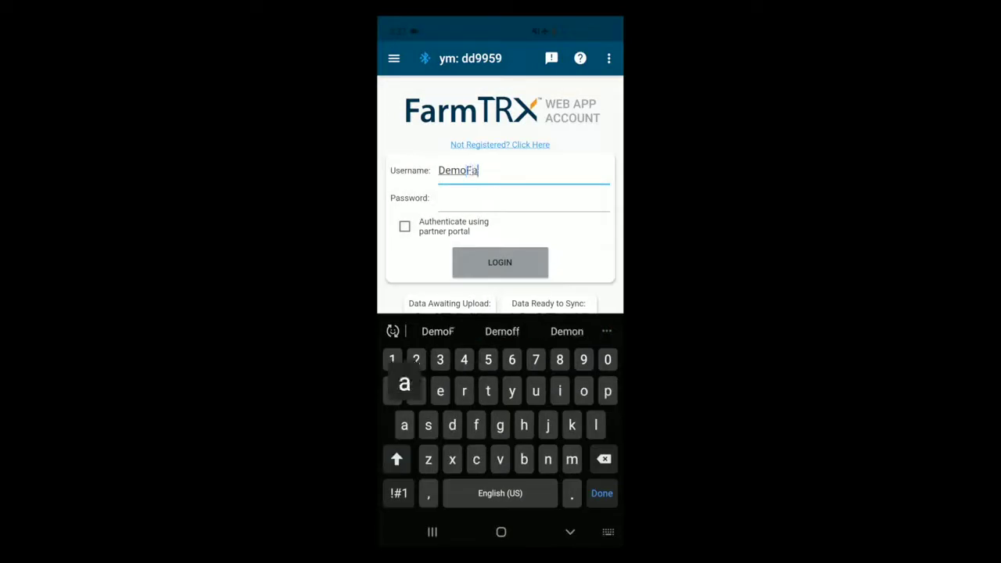
text(rmTRX)
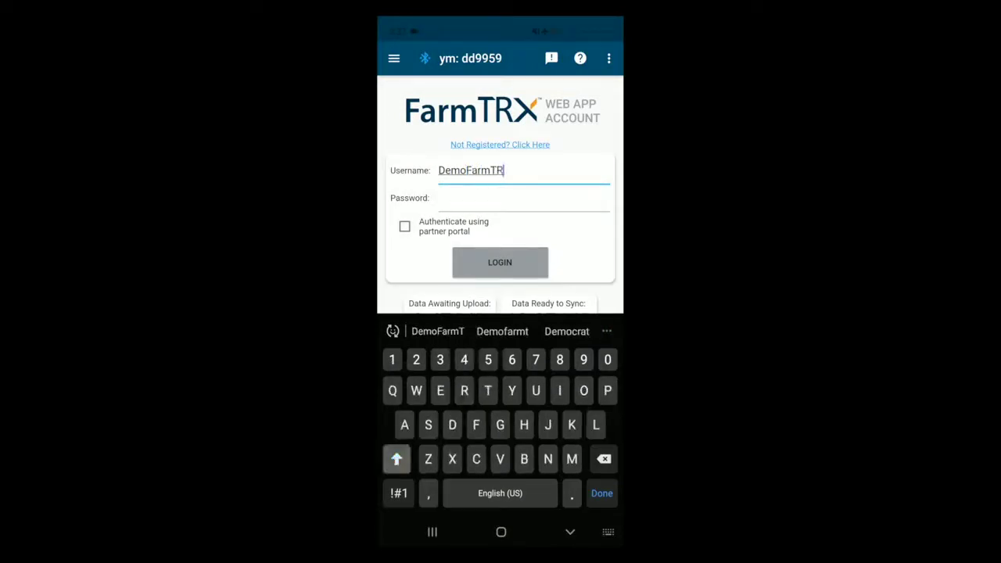
click(522, 199)
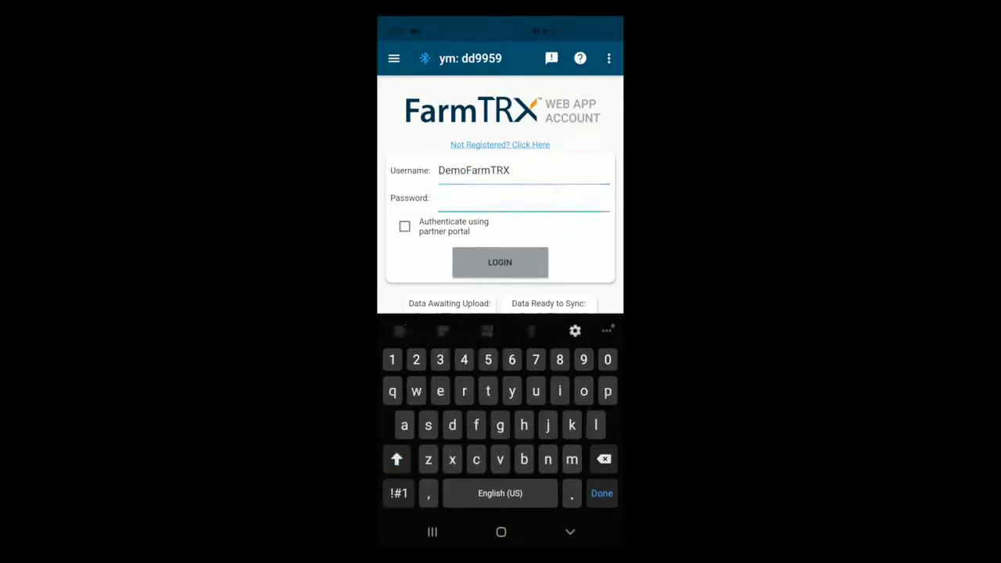
text(123456)
key(Return)
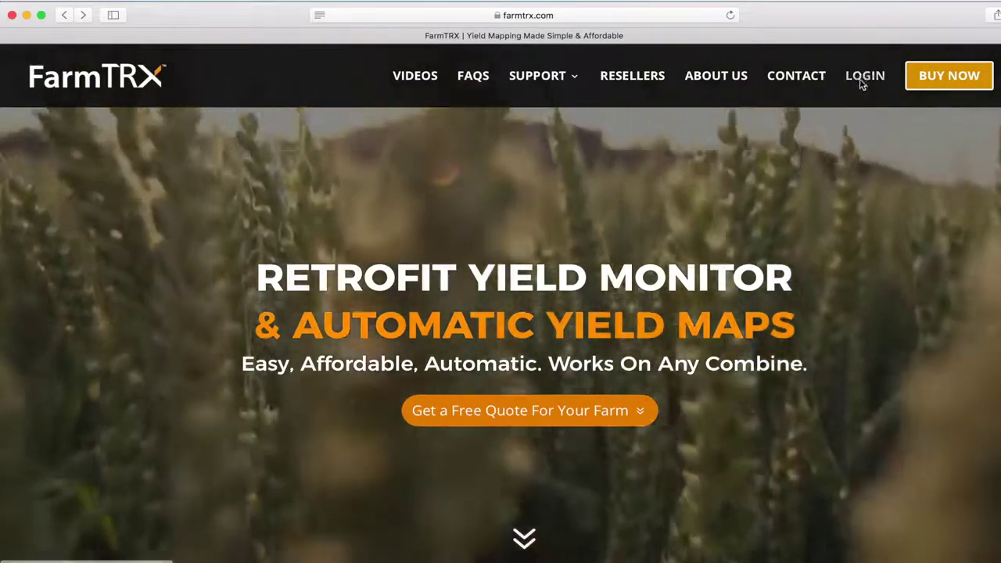
Sign in from farmtrx.com and show the Classified (Zoned) Yield layer of the 2018 Fall Innovative field
click(861, 78)
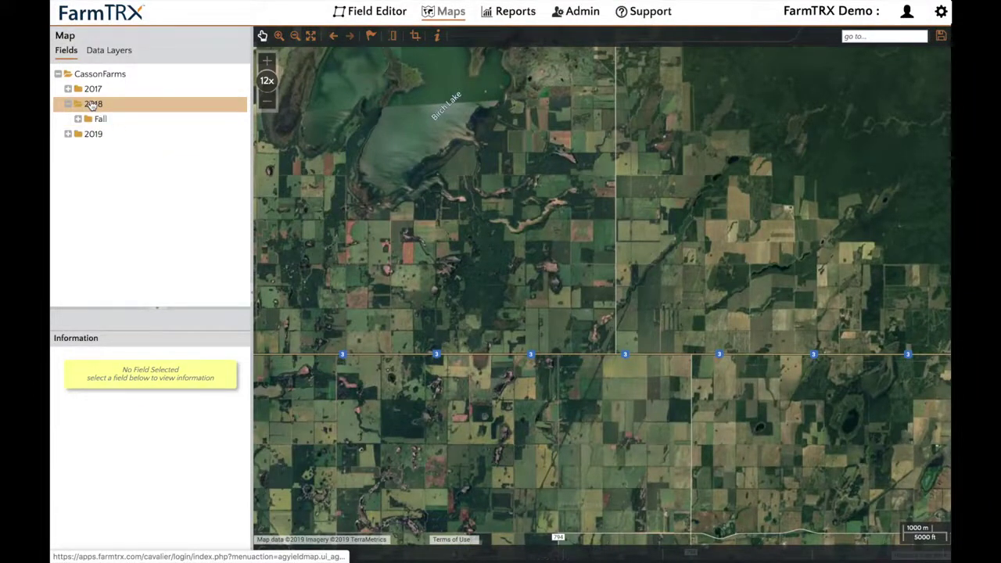
click(92, 120)
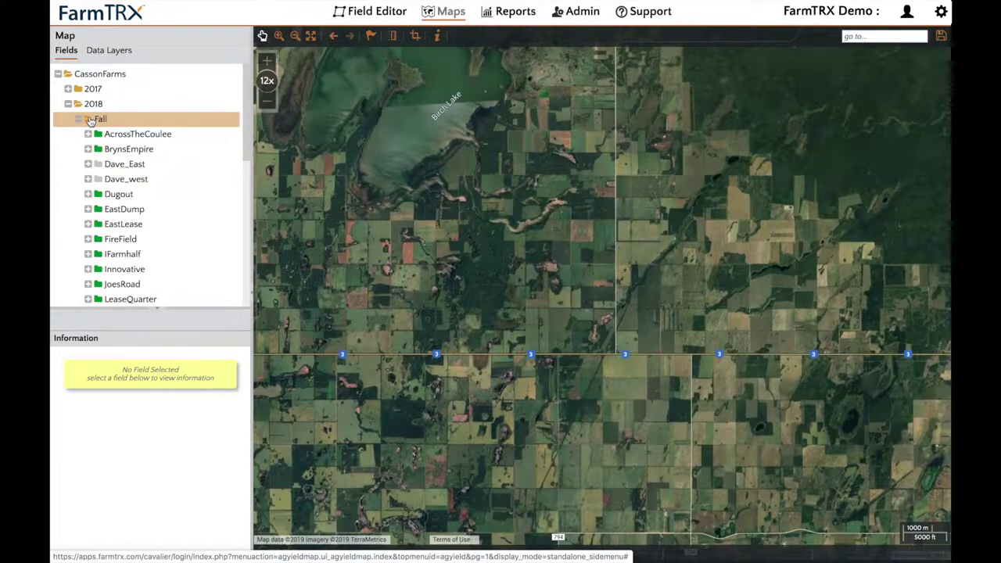
scroll(118, 234, down, 1)
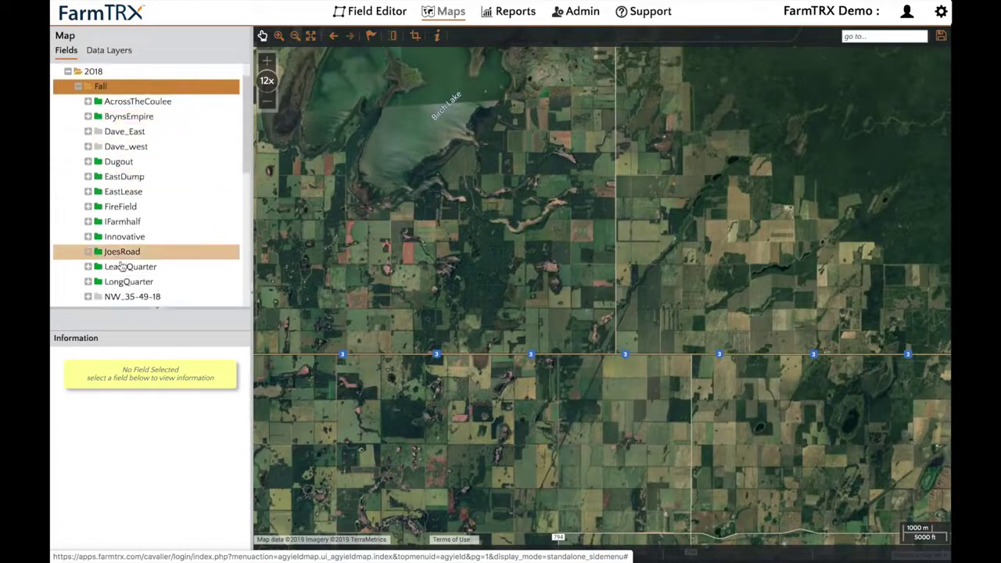
click(117, 238)
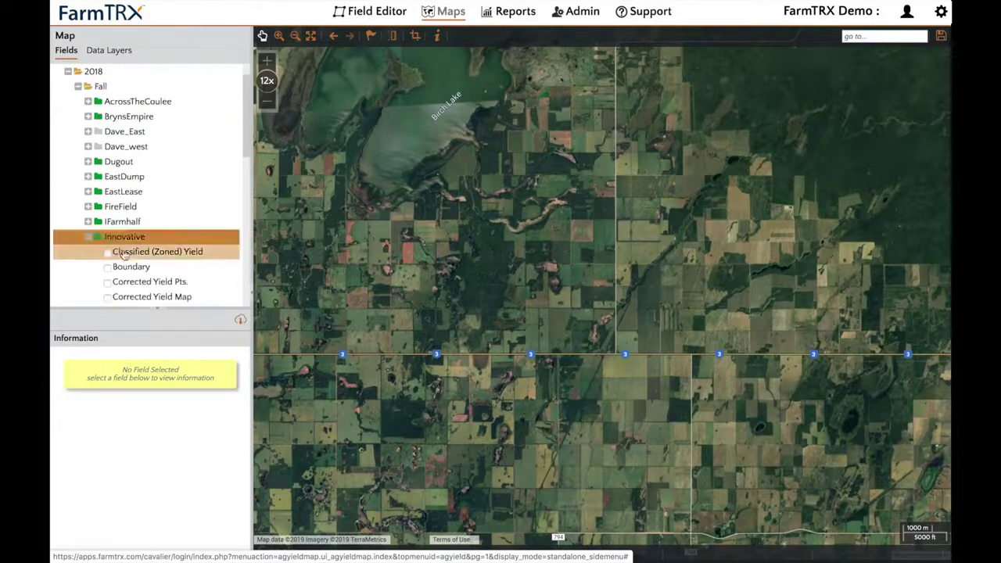
scroll(130, 259, down, 1)
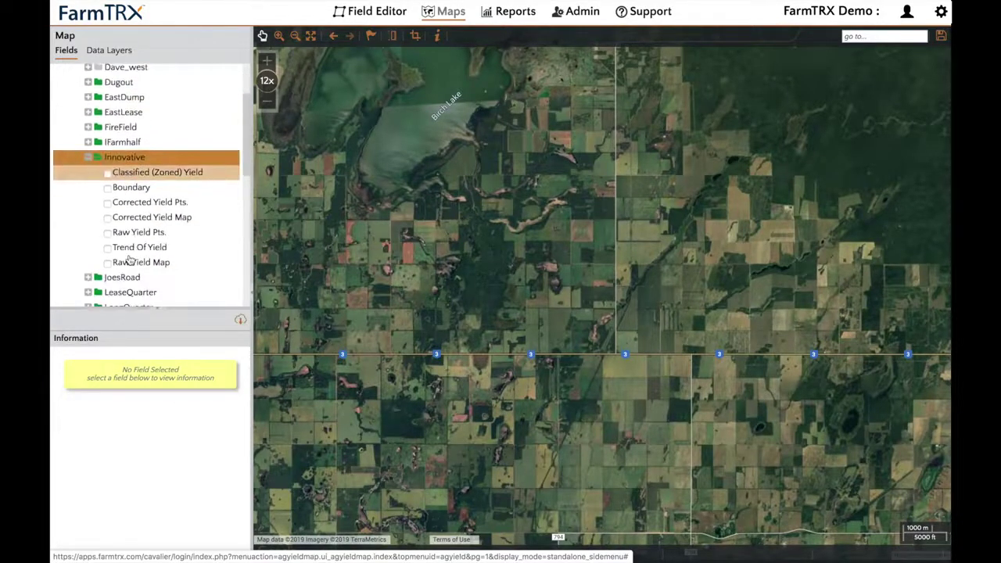
click(145, 177)
click(146, 177)
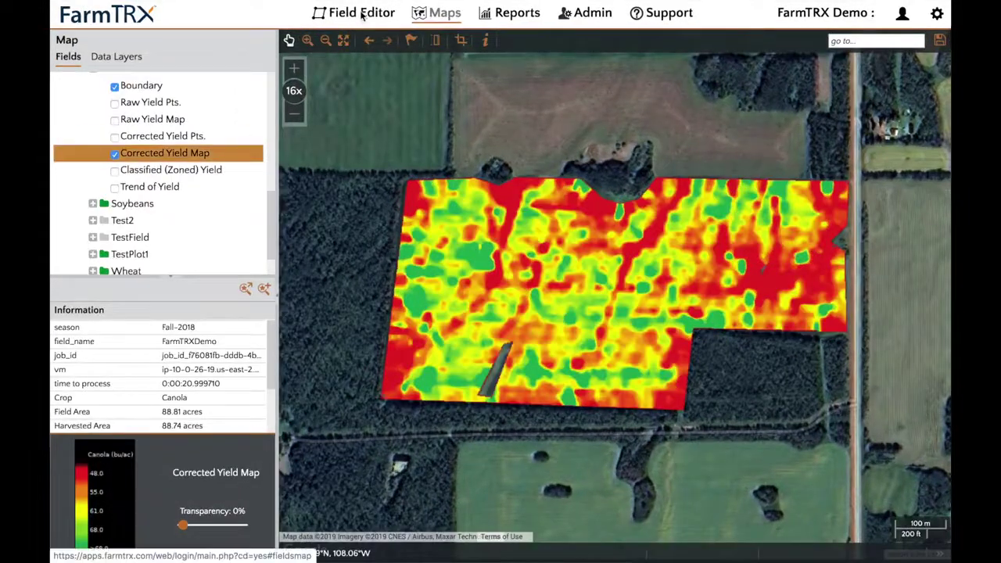
In the Field Editor, open FarmTRXDemo under 2018 Fall for editing and save its boundary
click(361, 14)
click(81, 116)
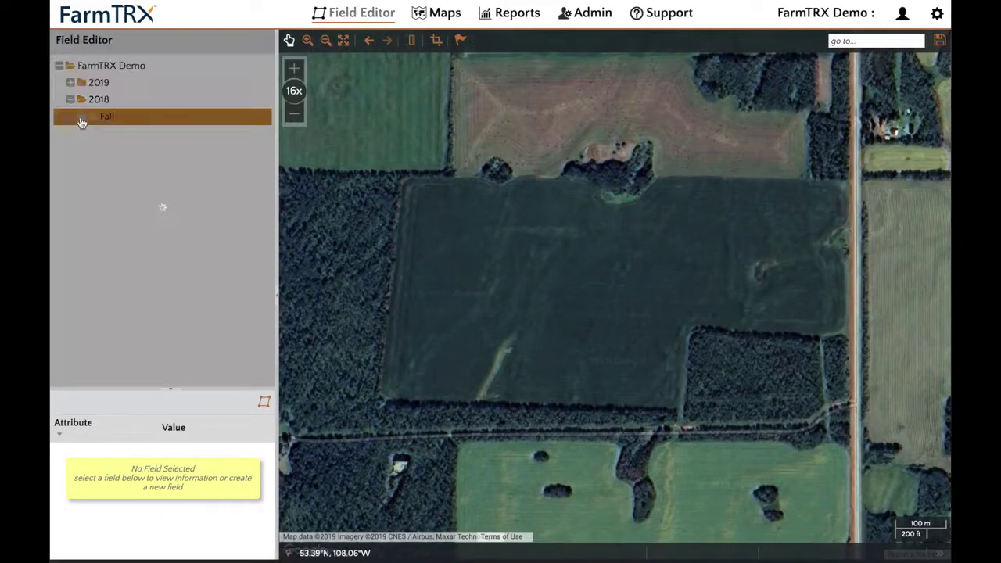
click(132, 200)
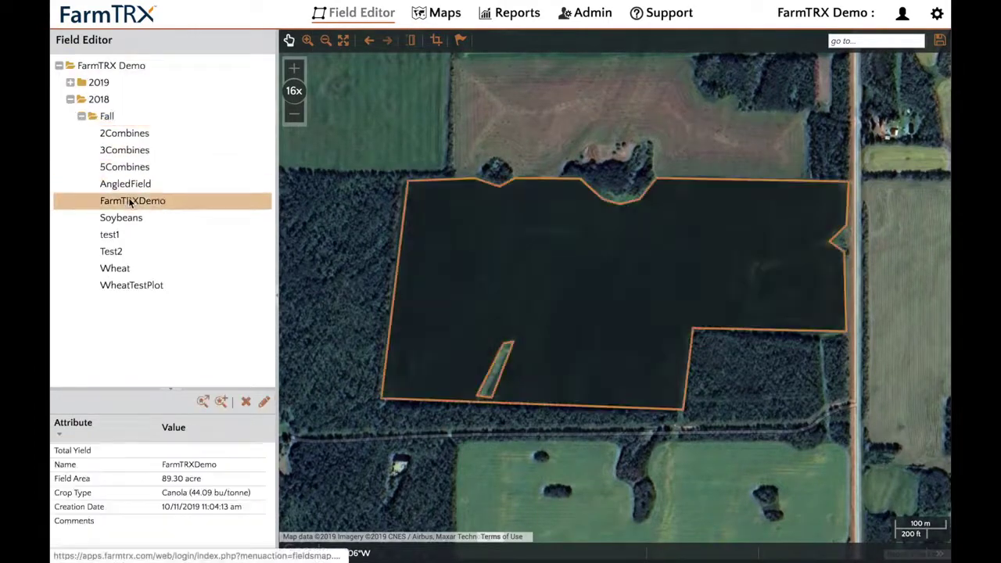
click(264, 402)
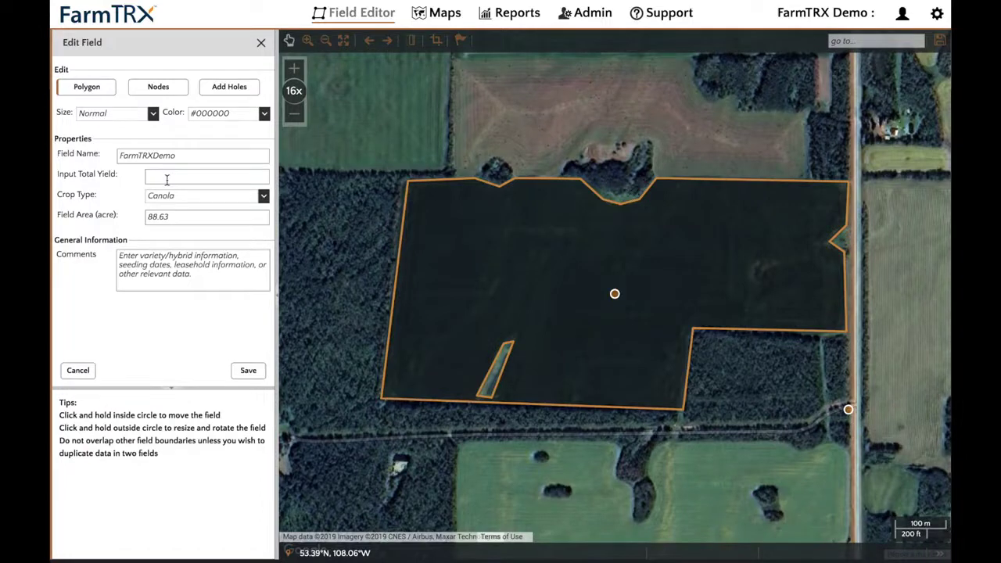
click(251, 370)
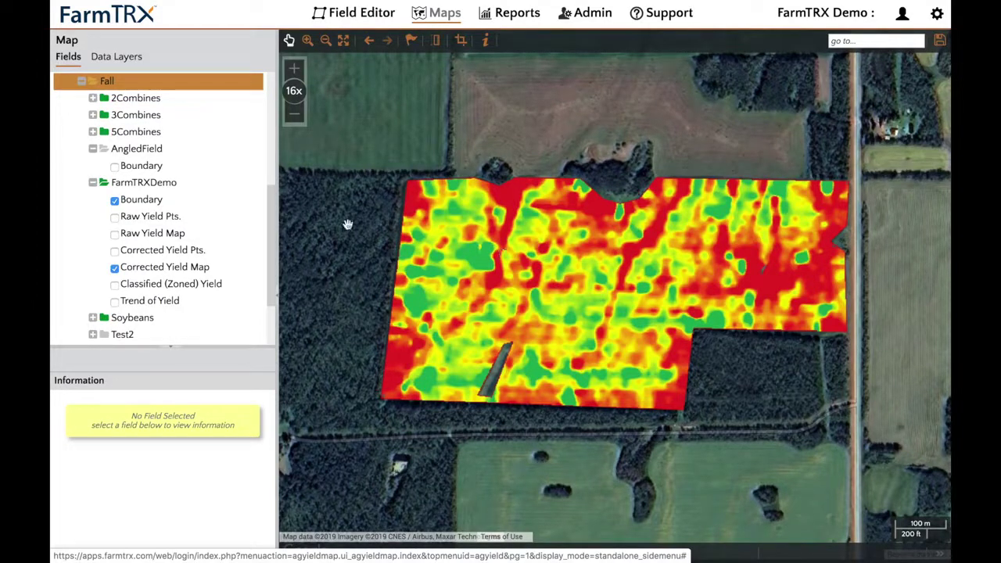
Export FarmTRXDemo's Corrected Yield Map as an AgLeader Advanced (.txt) file
click(187, 187)
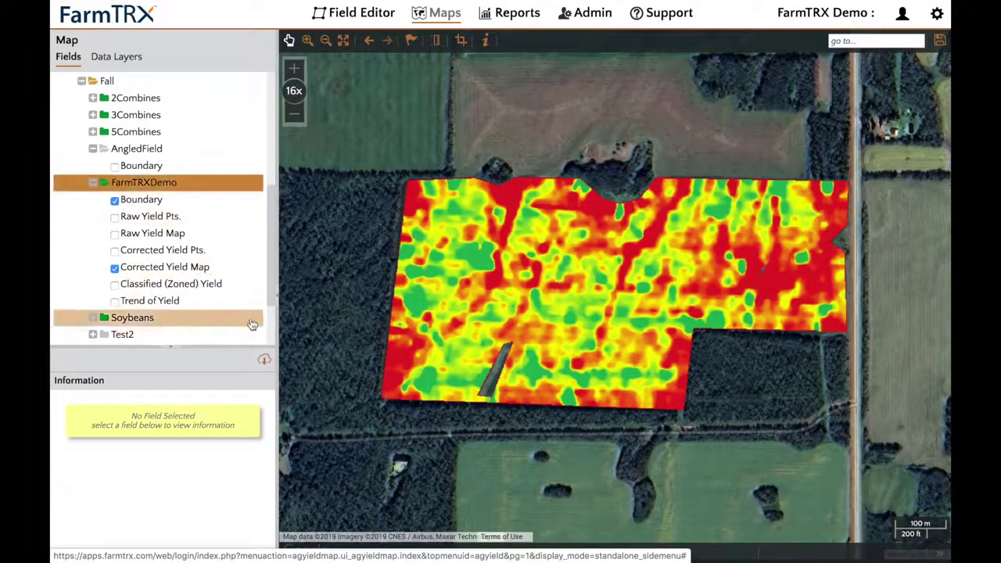
click(264, 358)
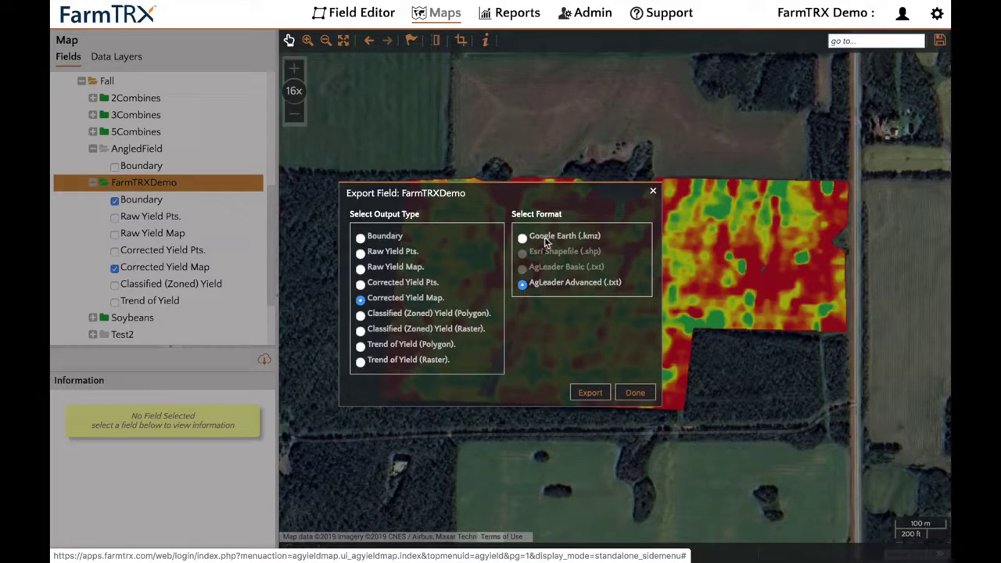
click(590, 393)
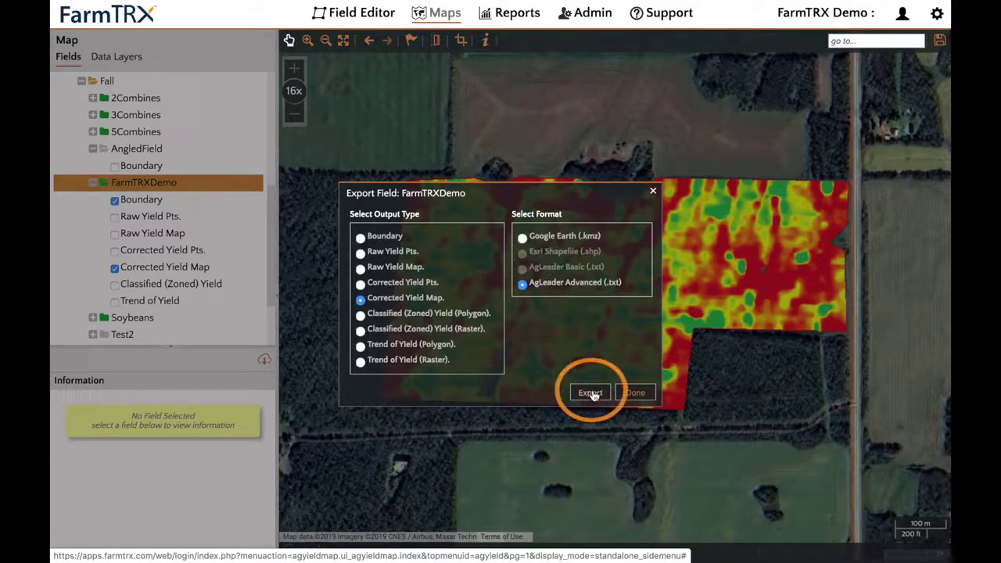